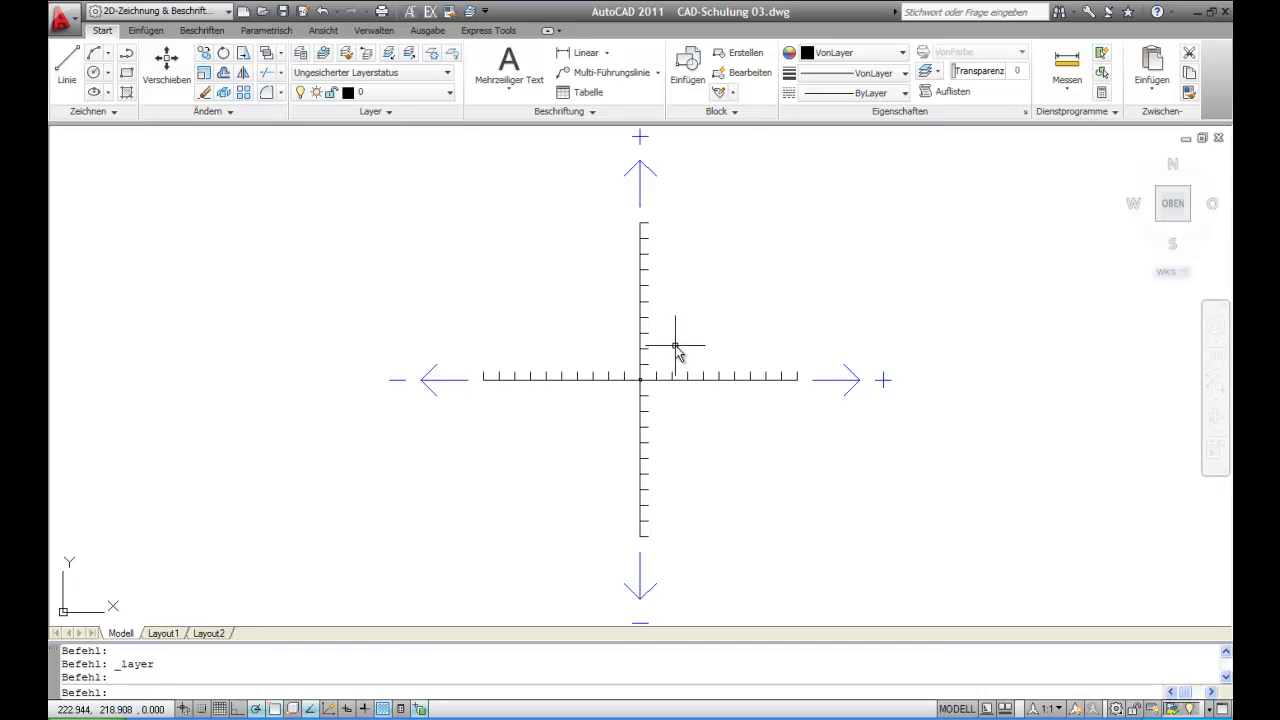
- Draw a trial sloped line, then select it with a window and delete it
click(66, 80)
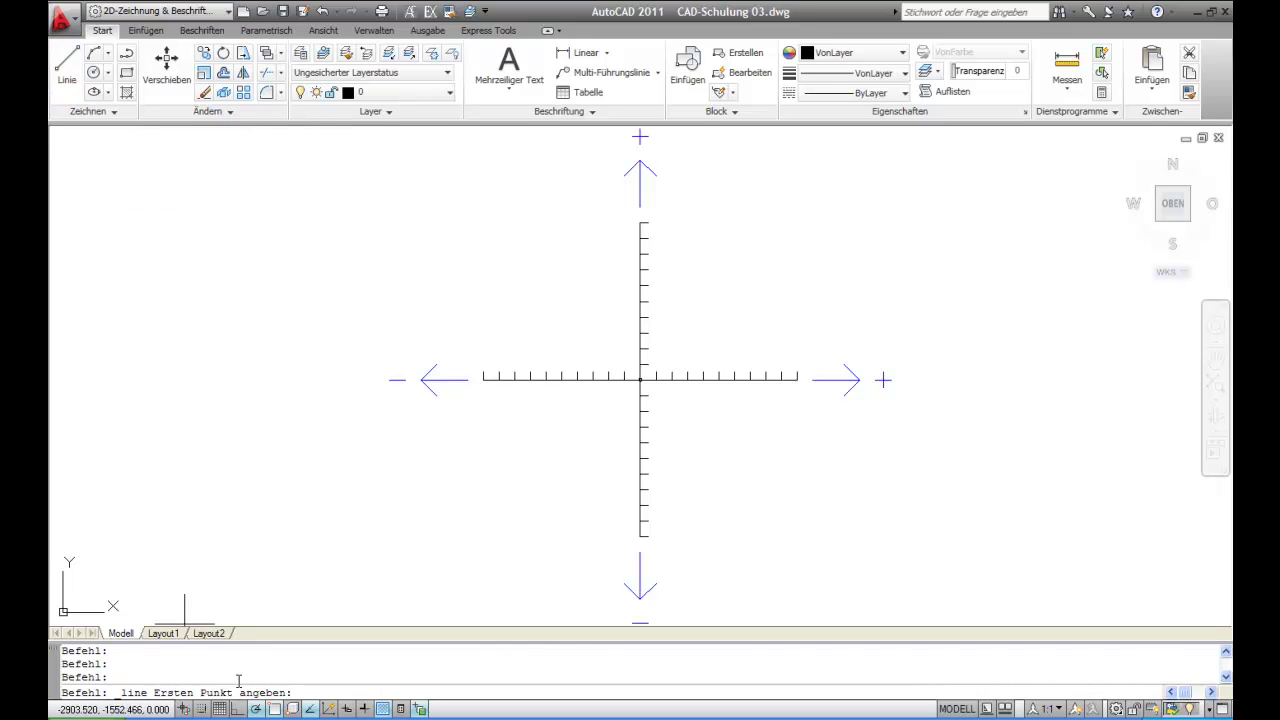
click(268, 313)
click(461, 241)
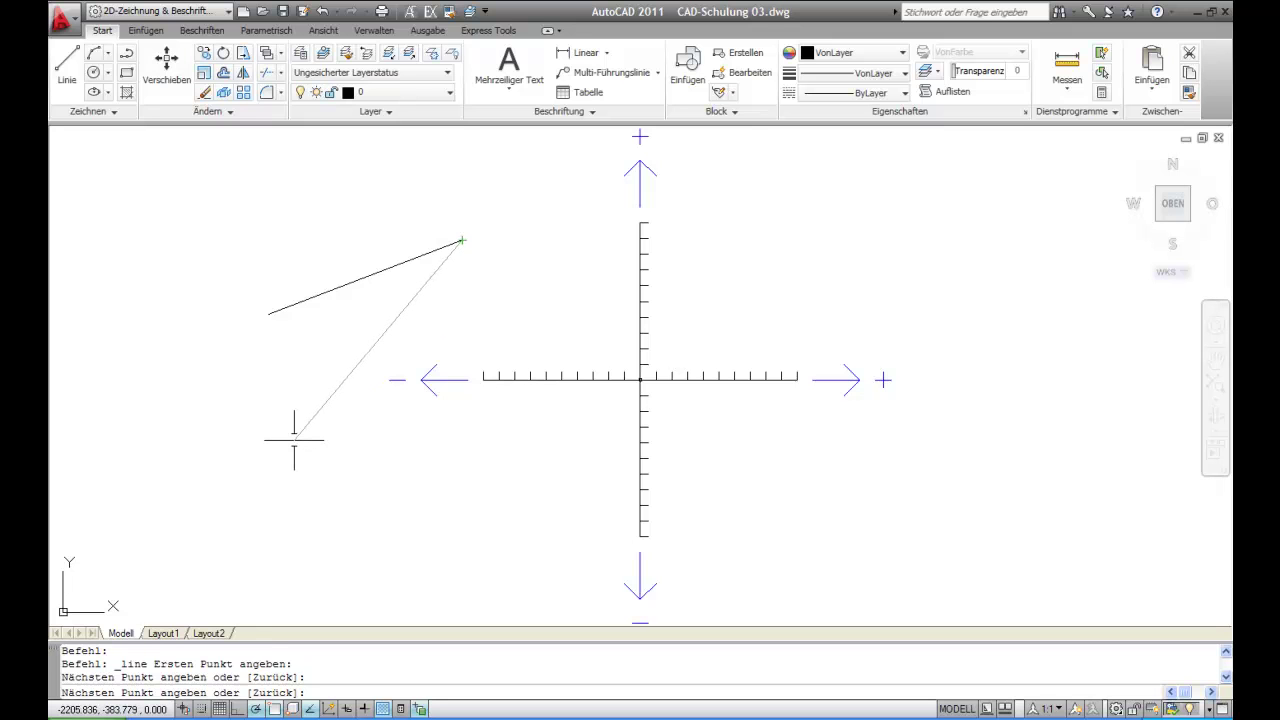
key(Escape)
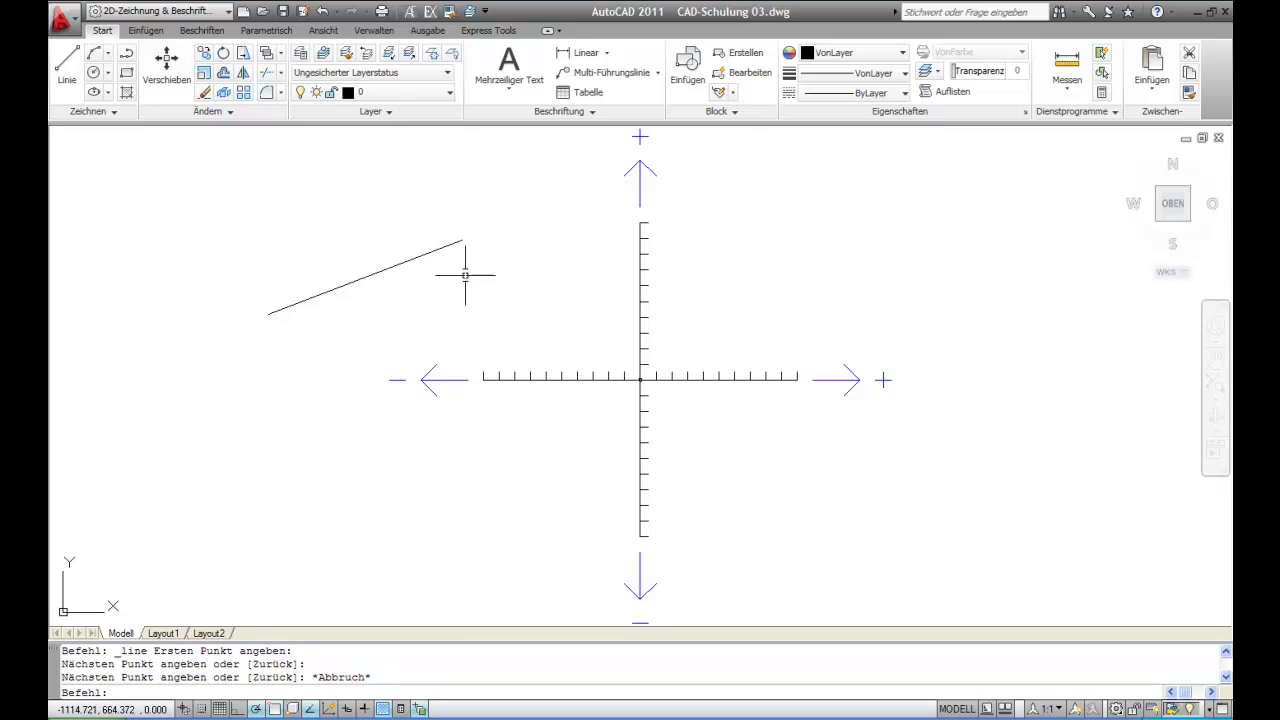
click(465, 275)
click(337, 290)
key(Delete)
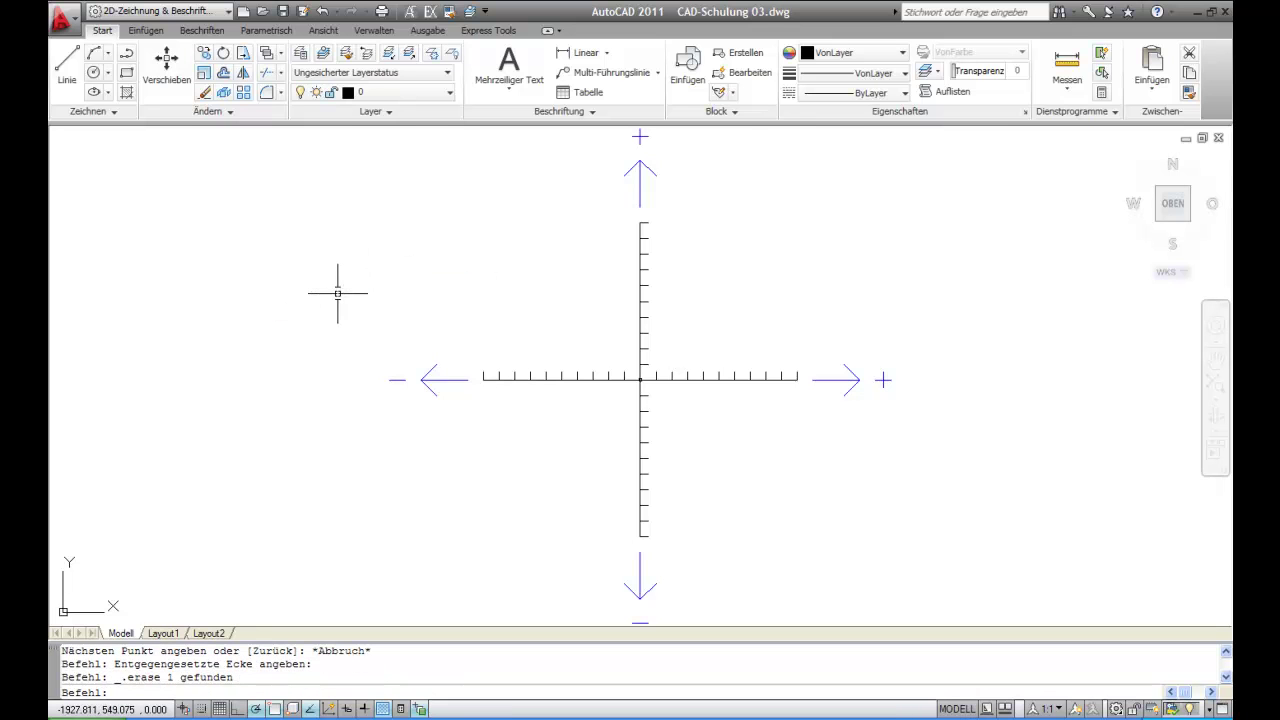
- Draw a line from 0,0 to 1000,1000, undoing a mistakenly picked point with Z
click(67, 68)
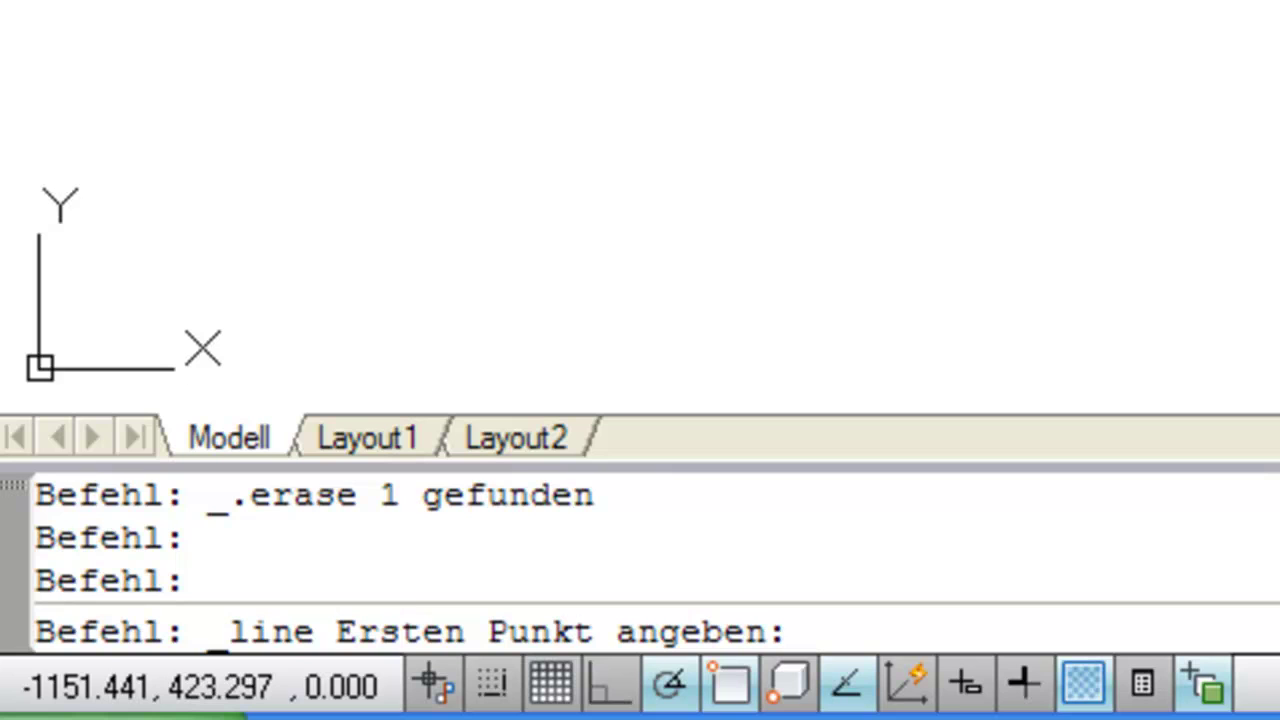
text(0,0)
key(Return)
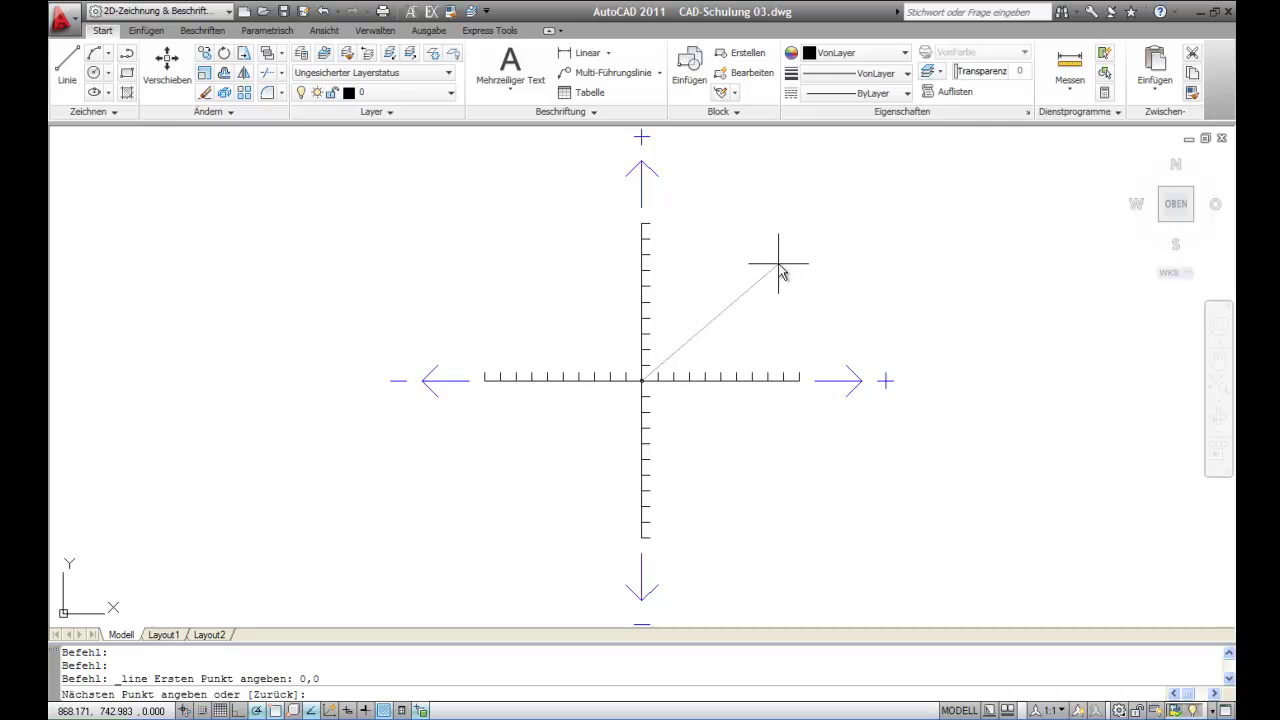
click(879, 245)
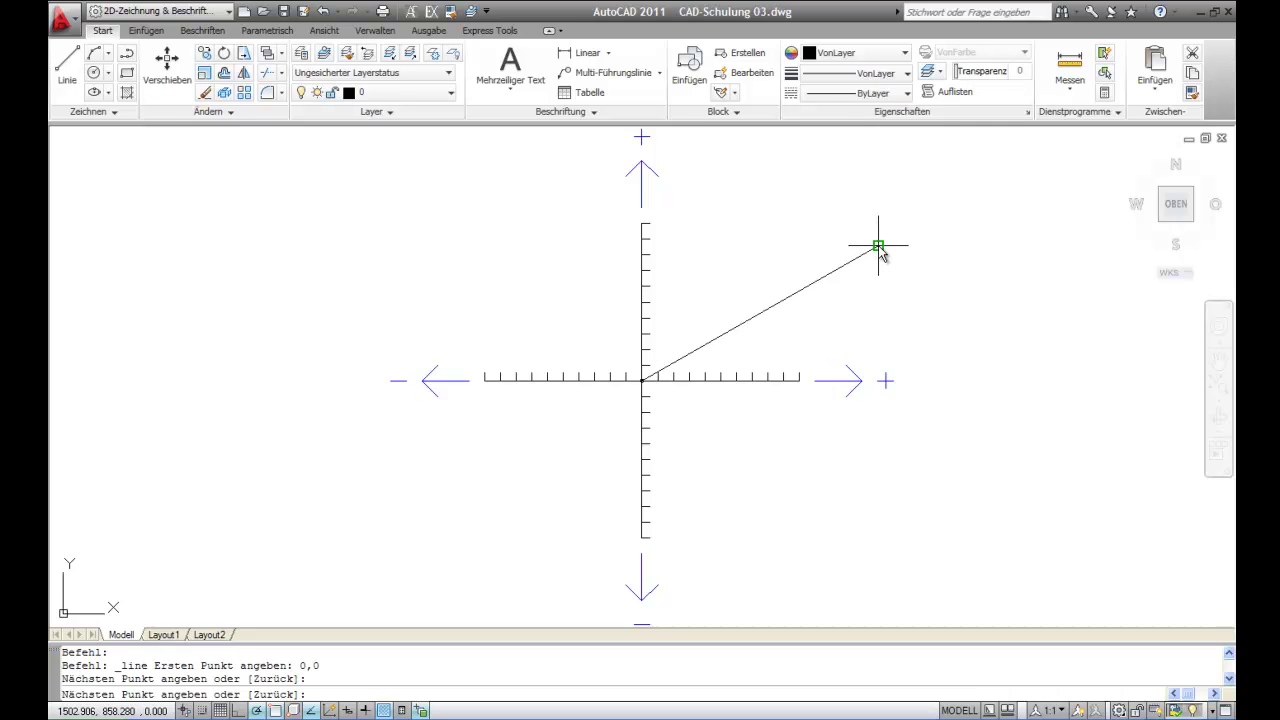
text(z)
key(Return)
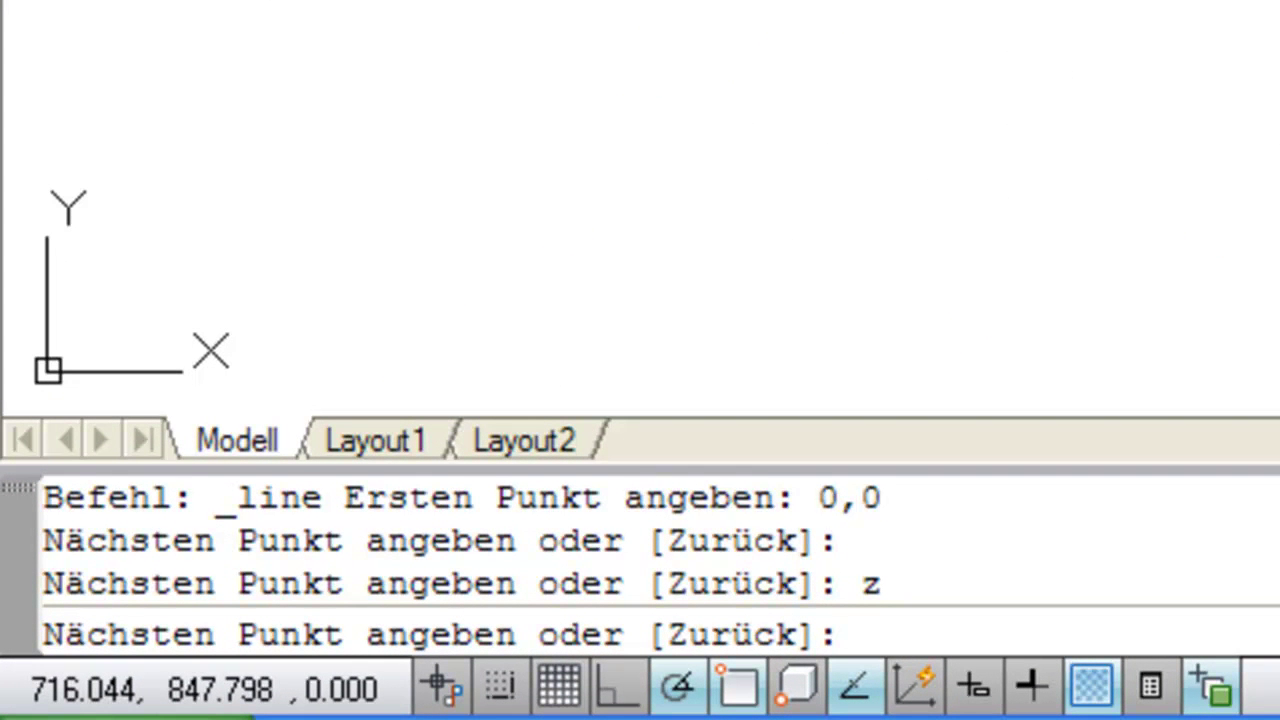
text(1000,)
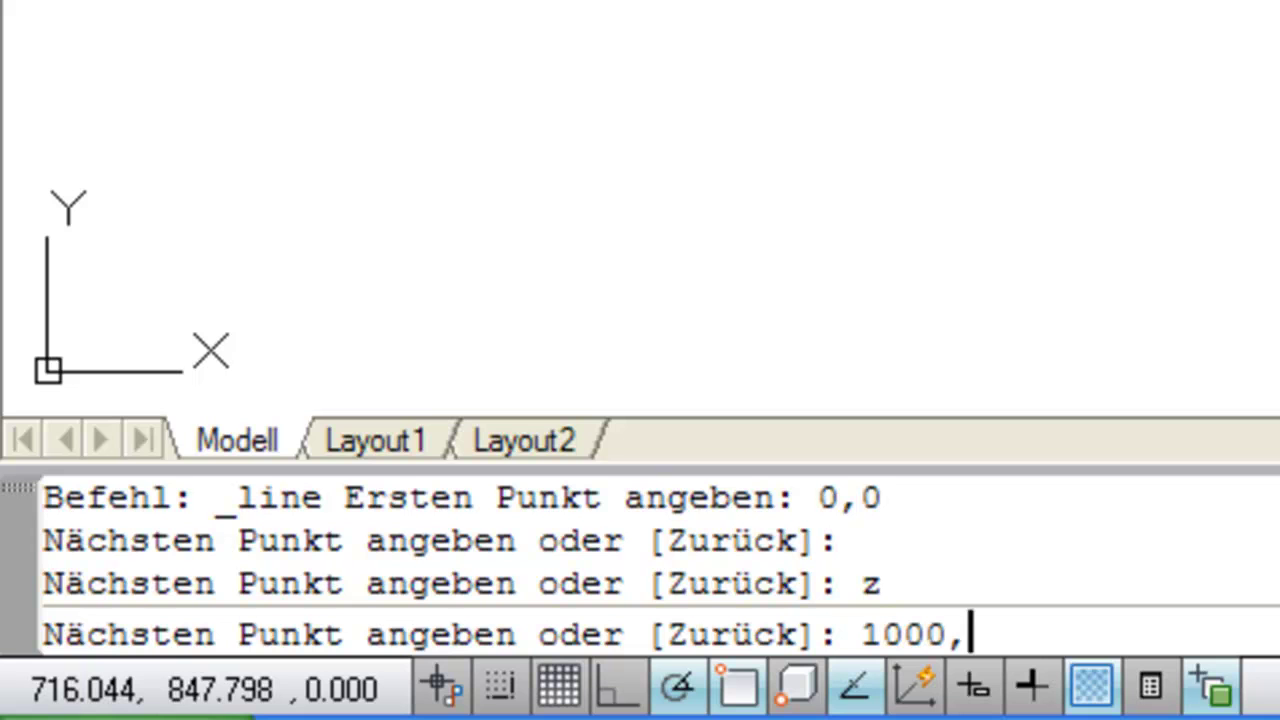
text(1000)
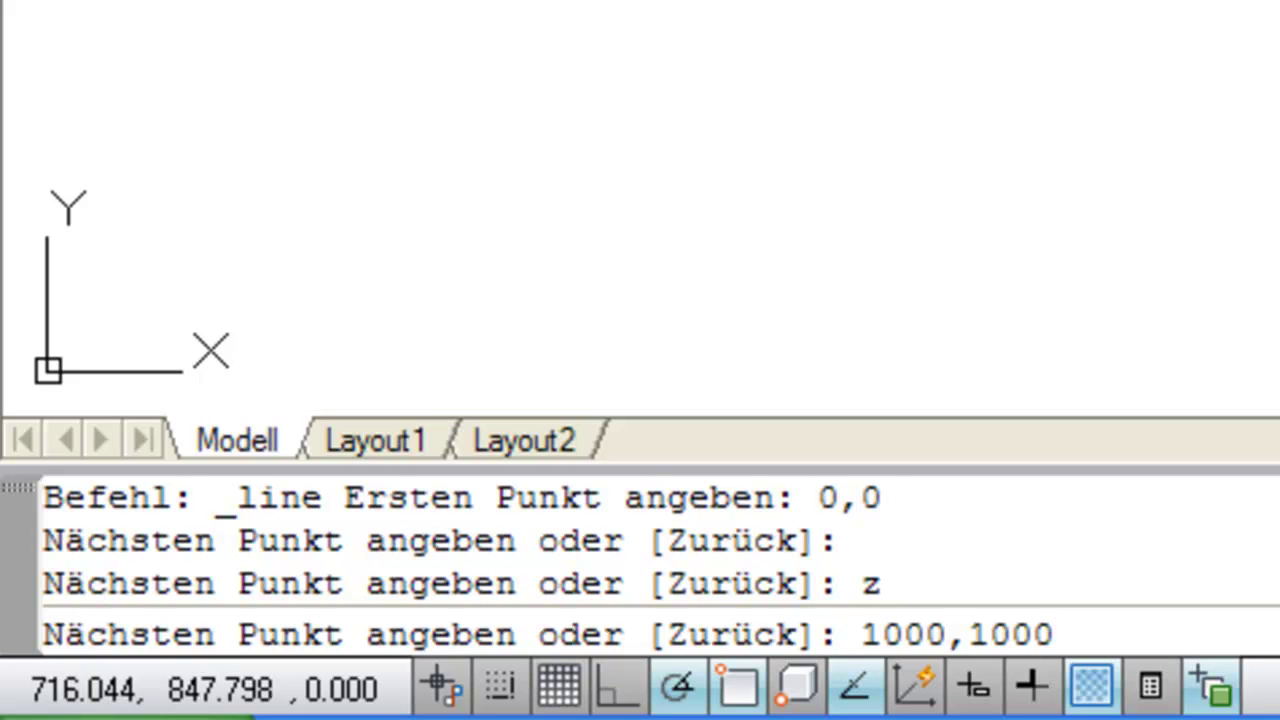
key(Return)
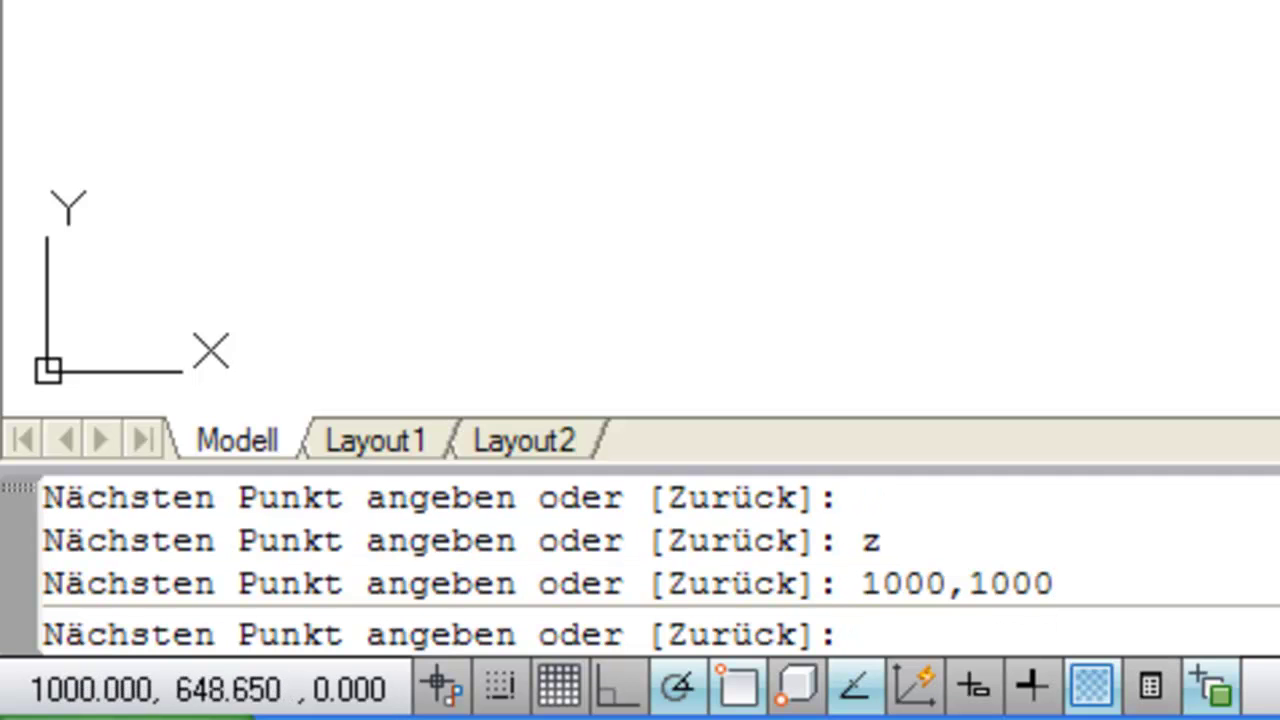
key(Escape)
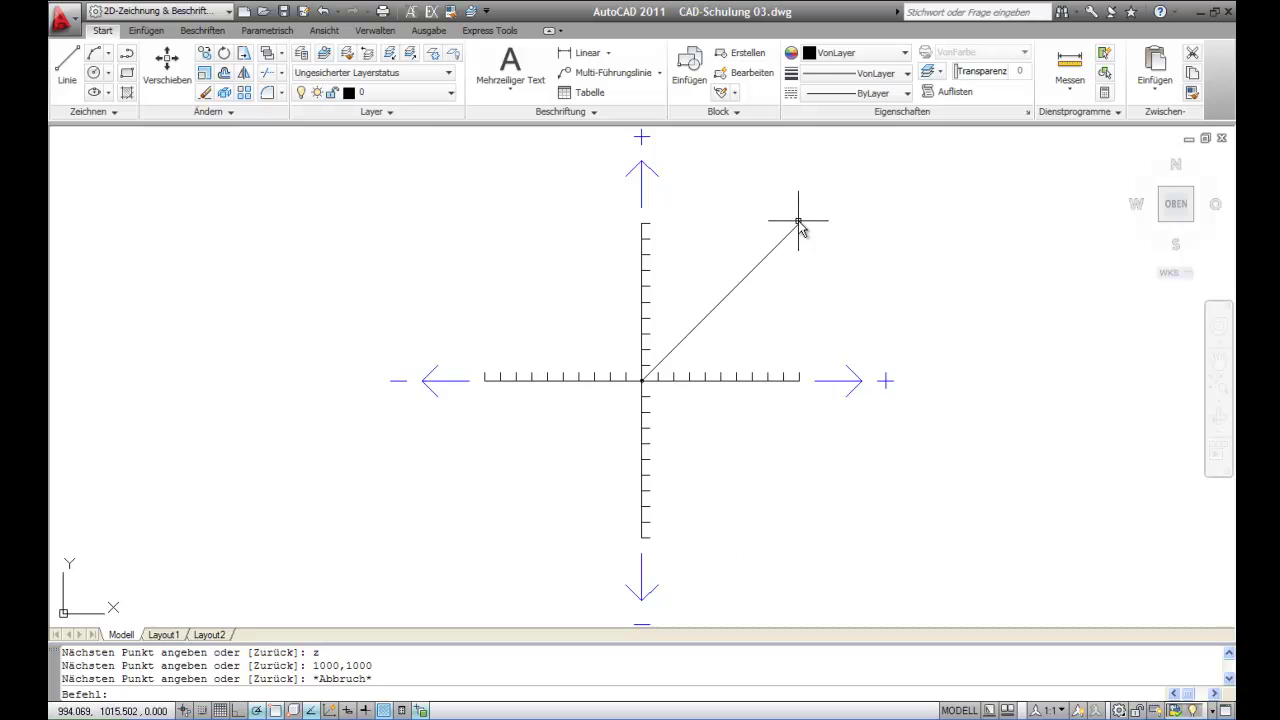
- Draw a line from the snapped origin using polar input 1000<30
click(66, 68)
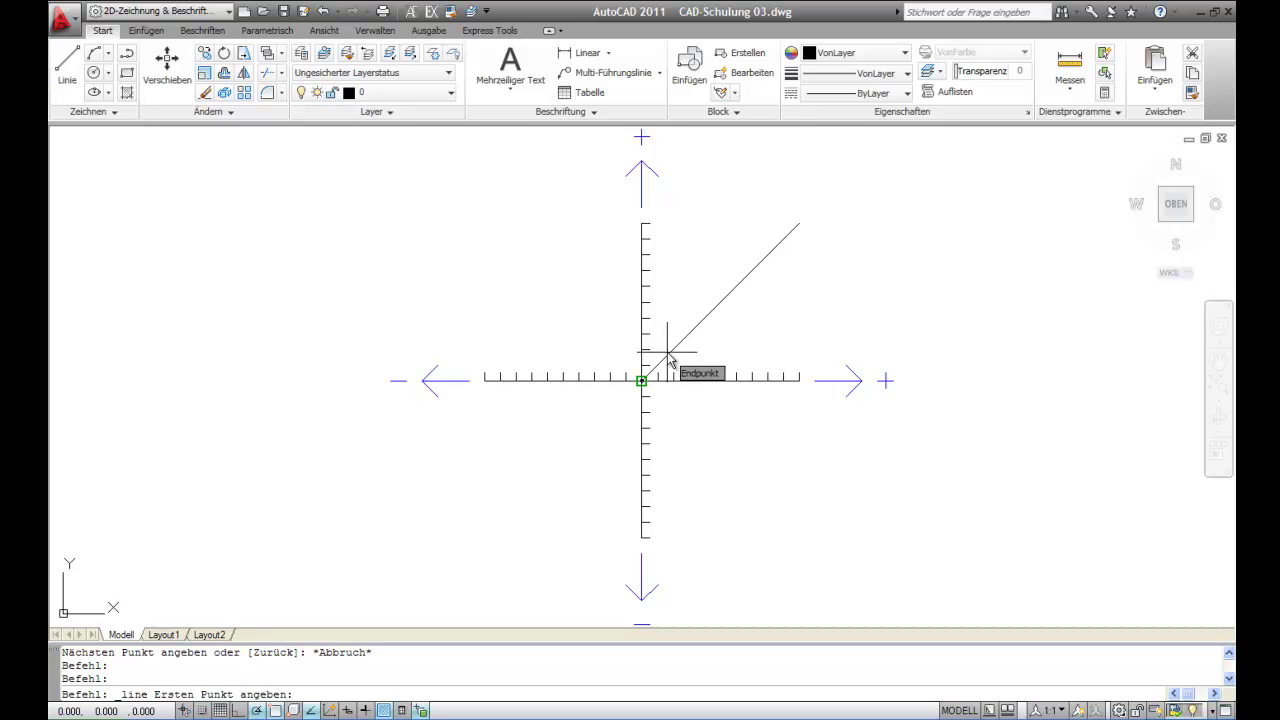
click(668, 358)
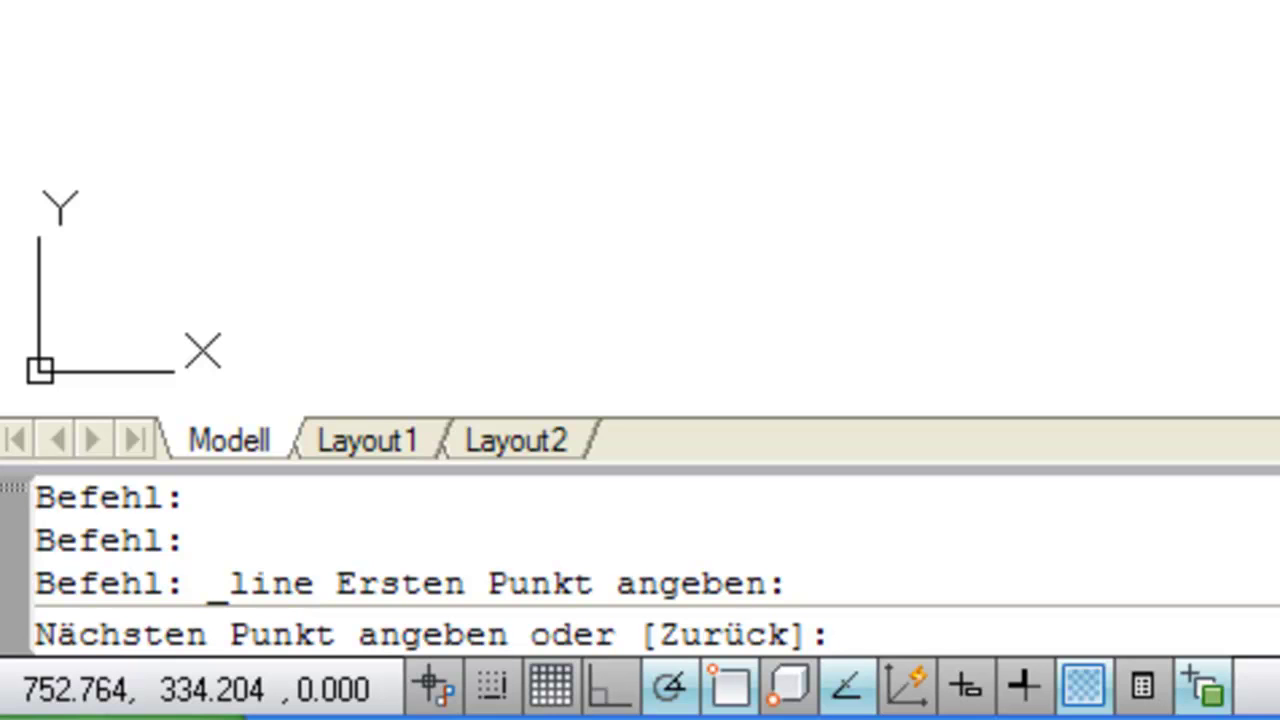
text(1000)
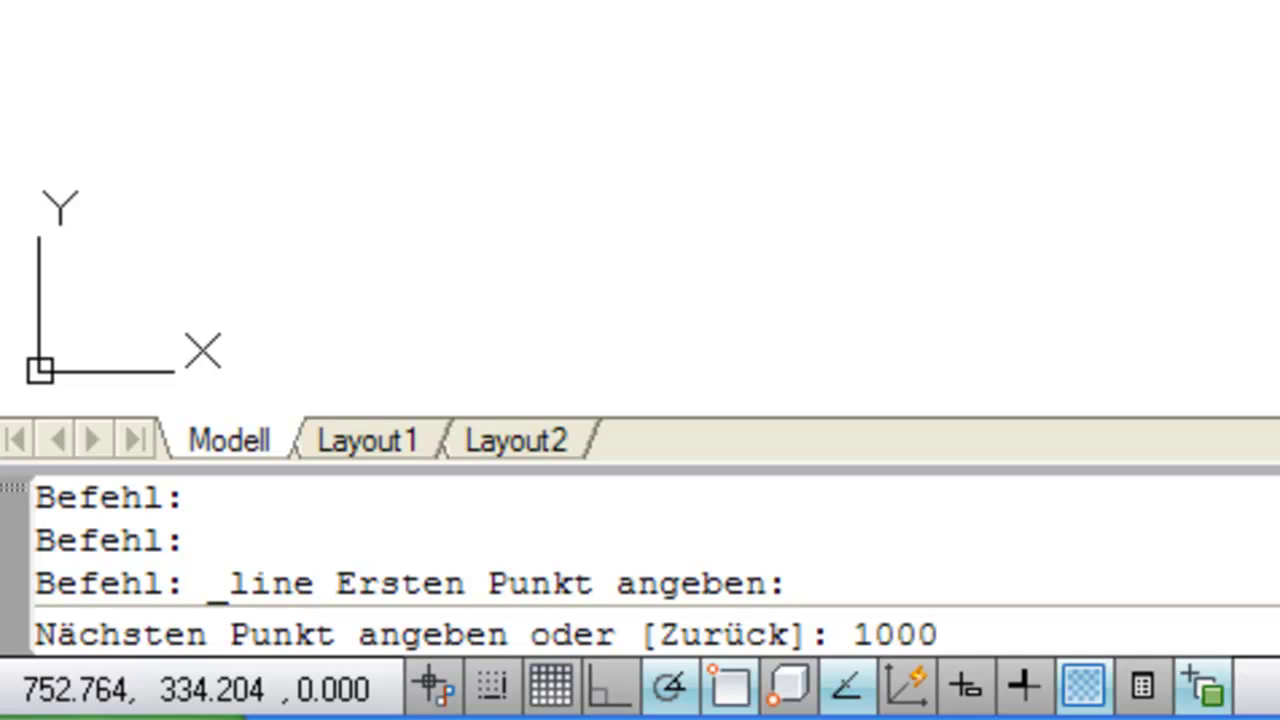
text(<)
text(30)
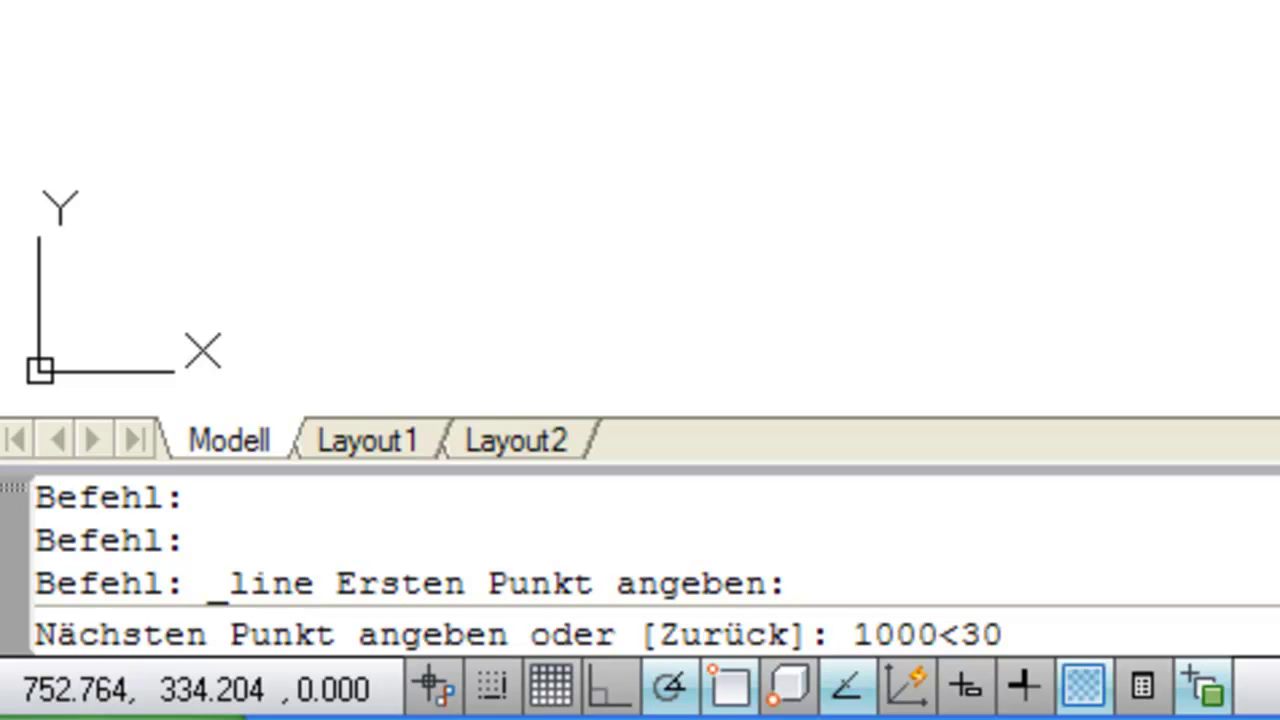
key(Return)
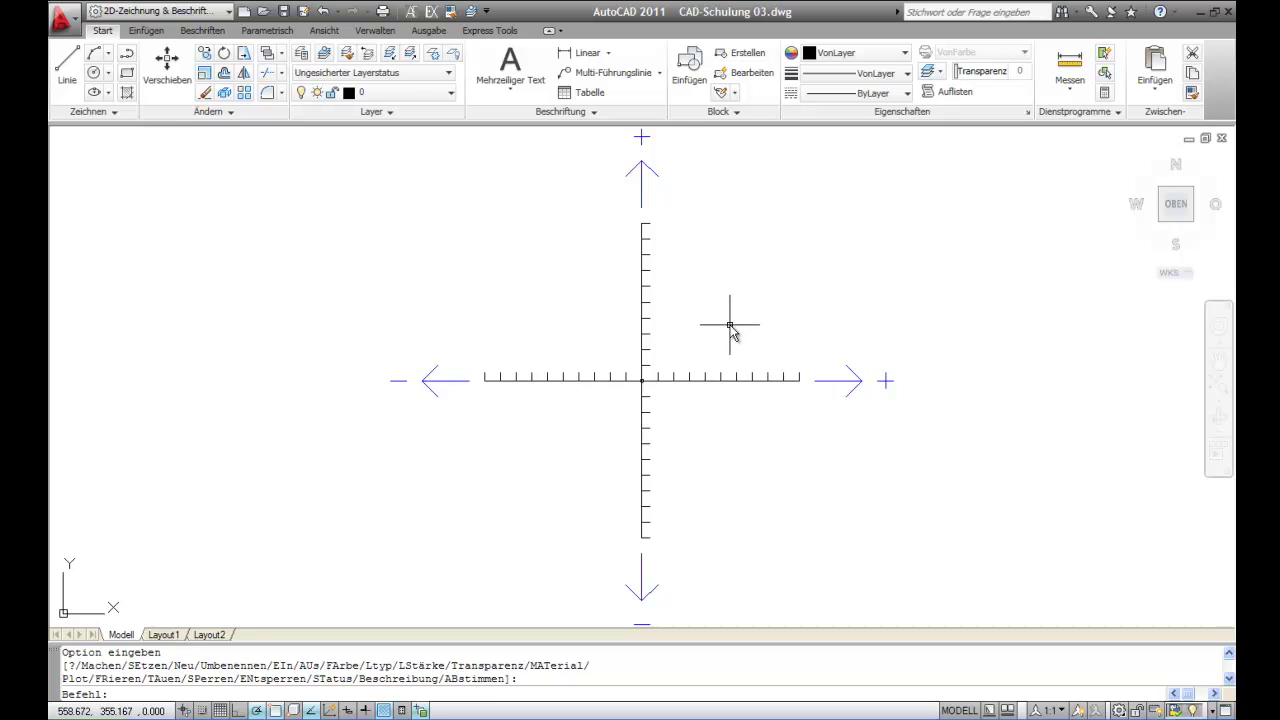
click(64, 66)
scroll(660, 373, up, 8)
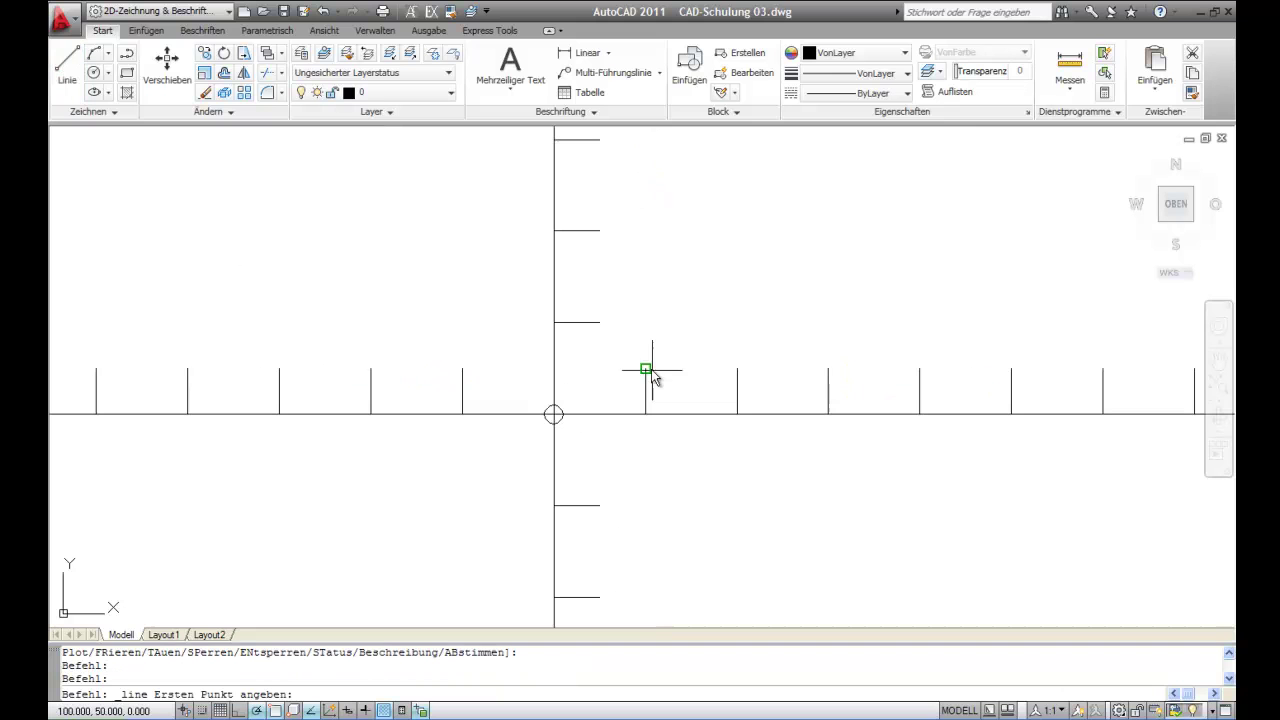
click(555, 416)
scroll(555, 416, down, 8)
text(1000,1000)
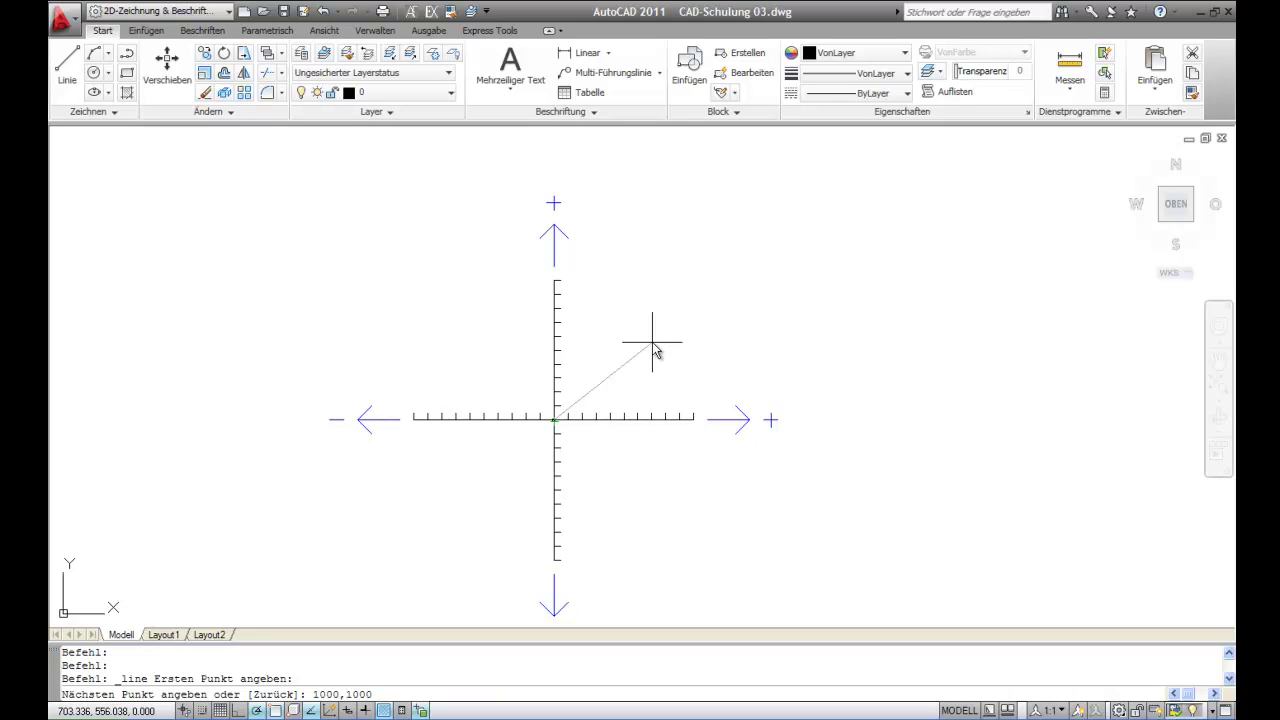
key(Return)
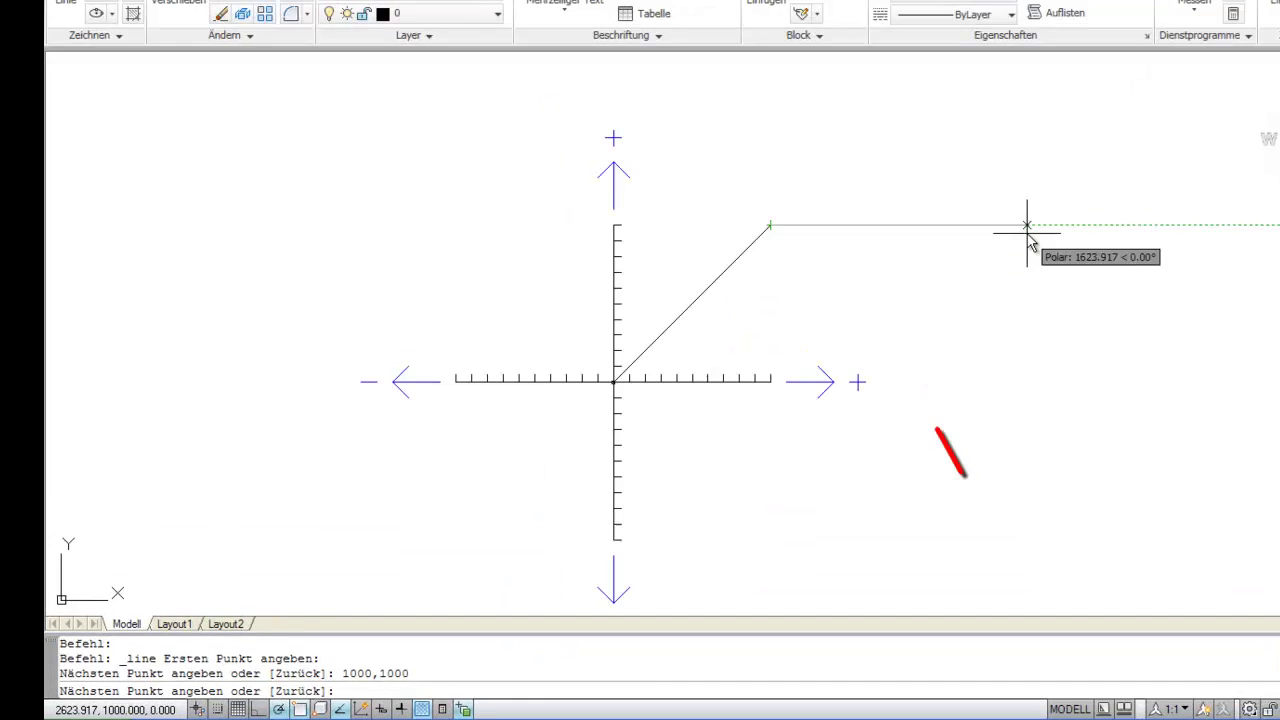
text(@1000)
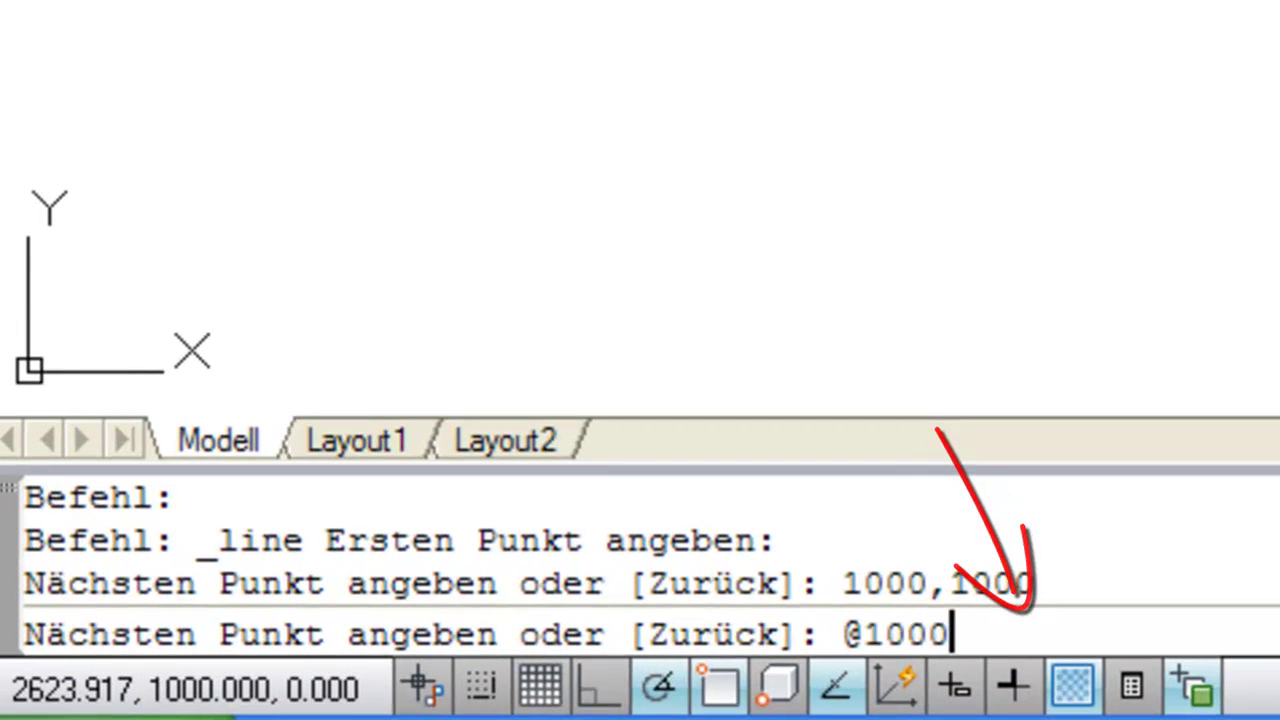
text(,)
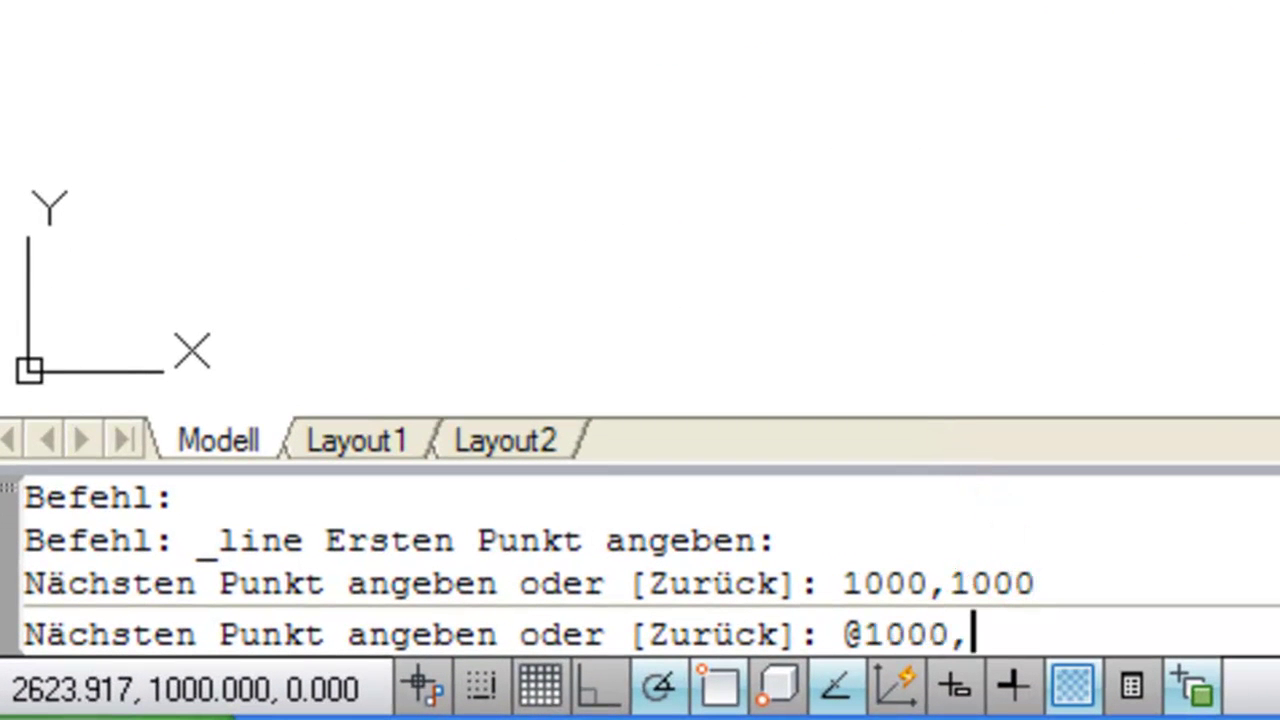
text(0)
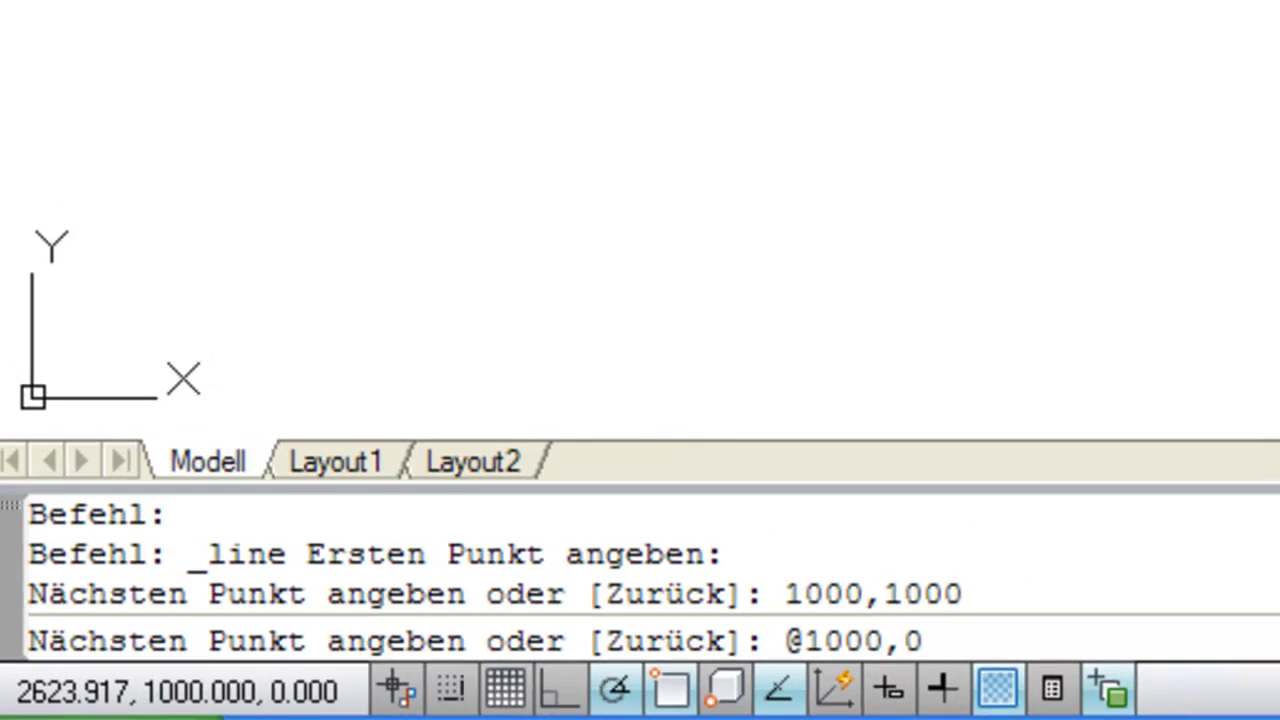
key(Return)
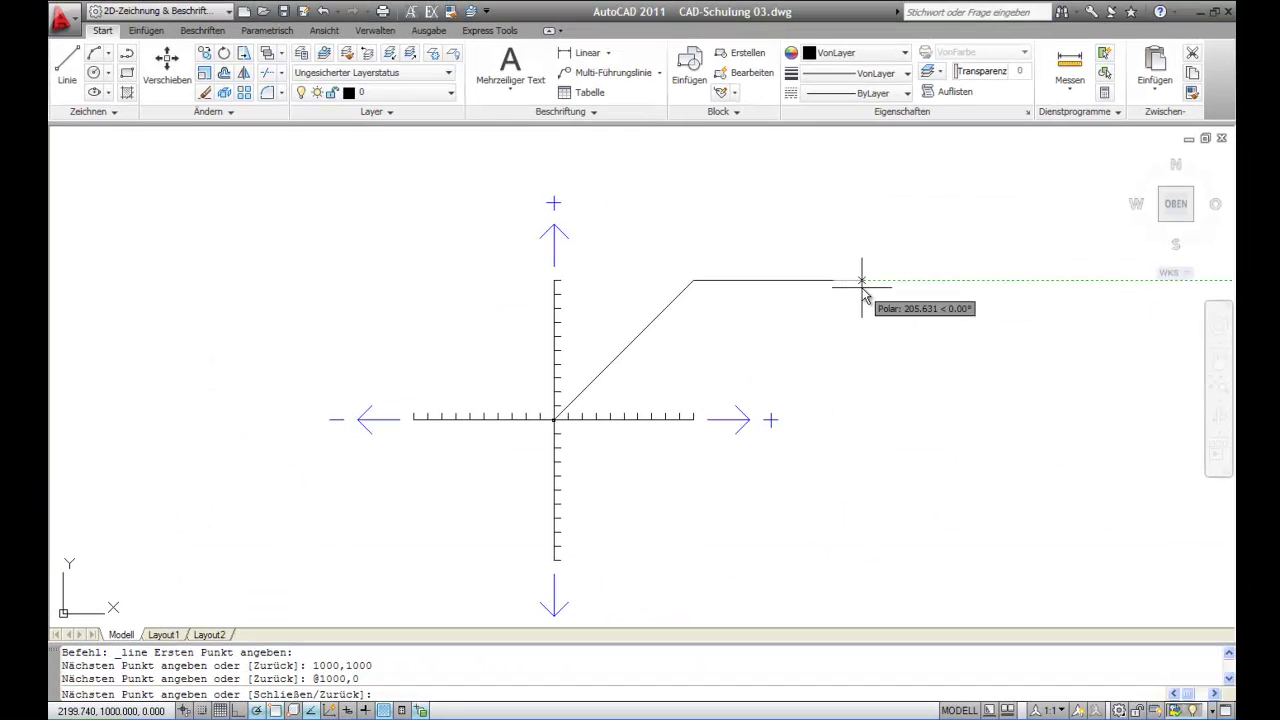
key(Escape)
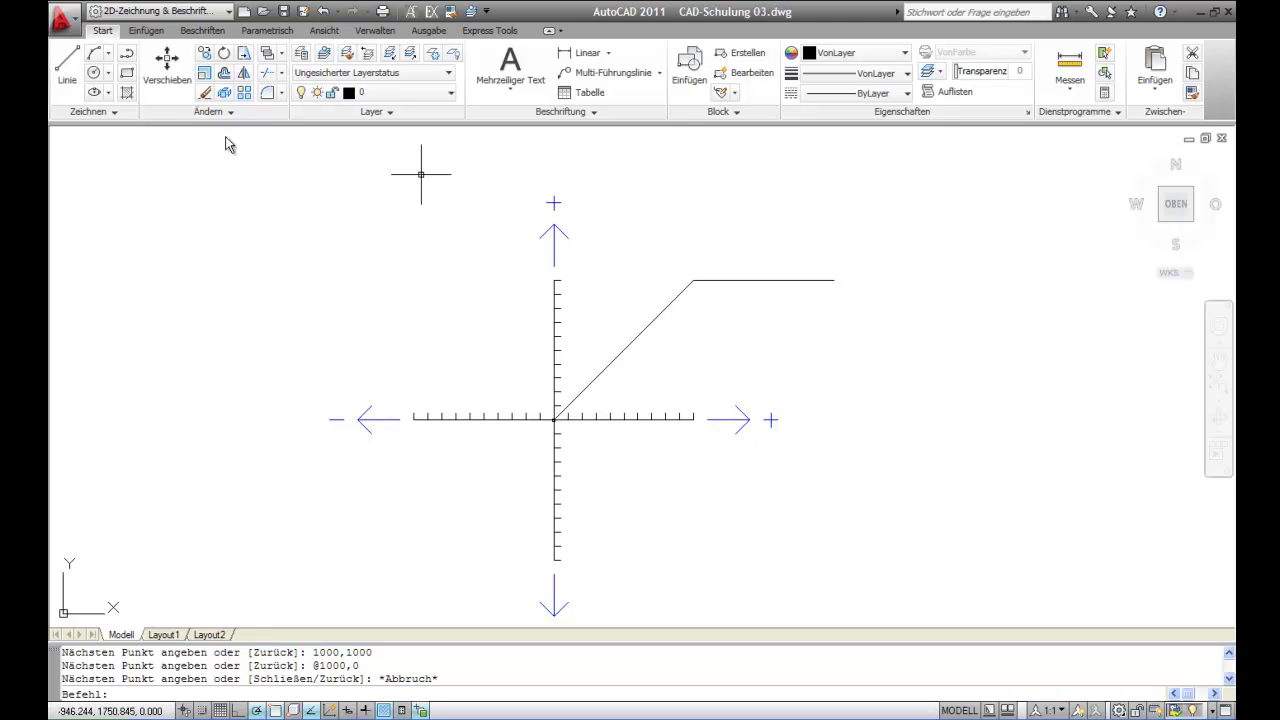
- Draw a line from the 1000,1000 corner sloping down at -30°
click(64, 70)
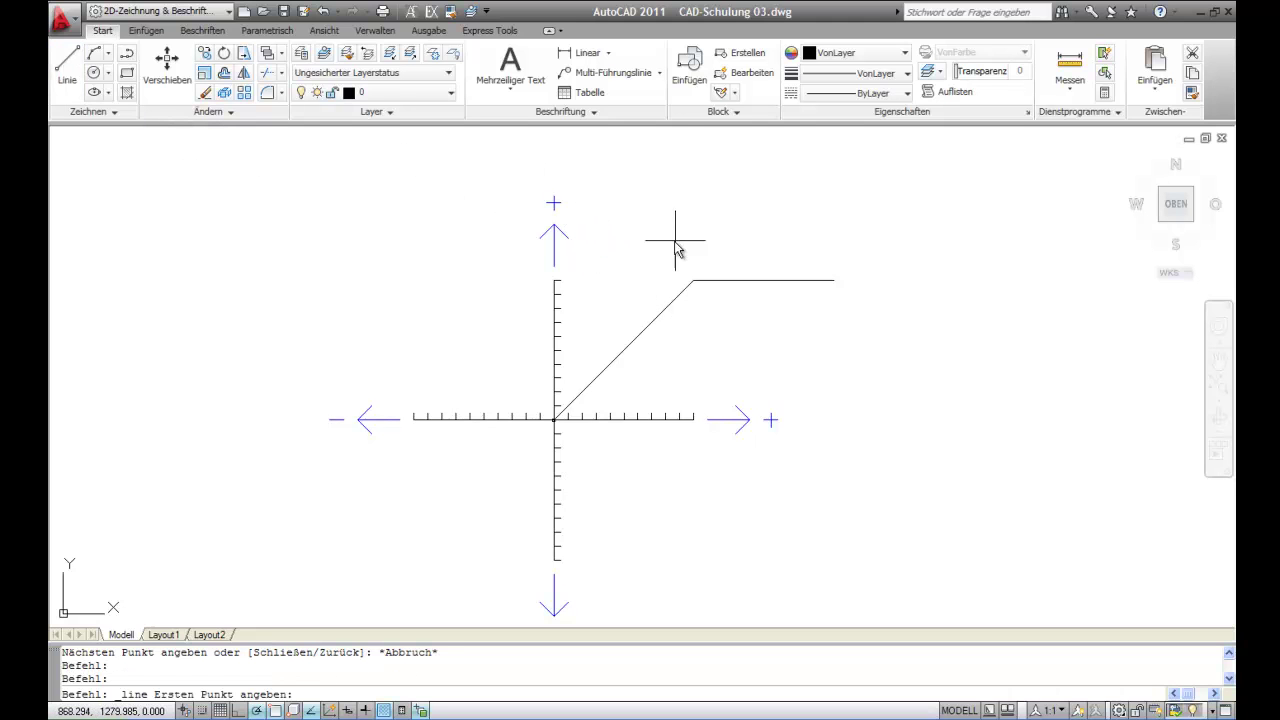
click(686, 282)
text(@1000)
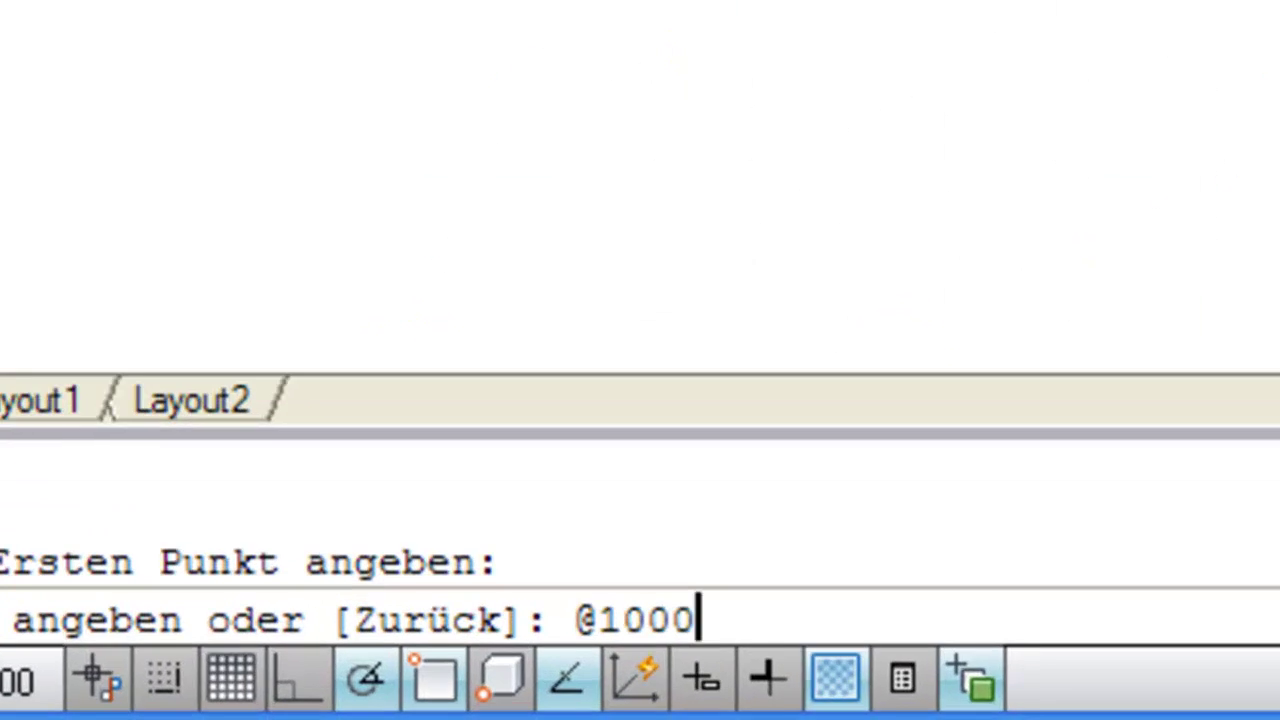
text(<)
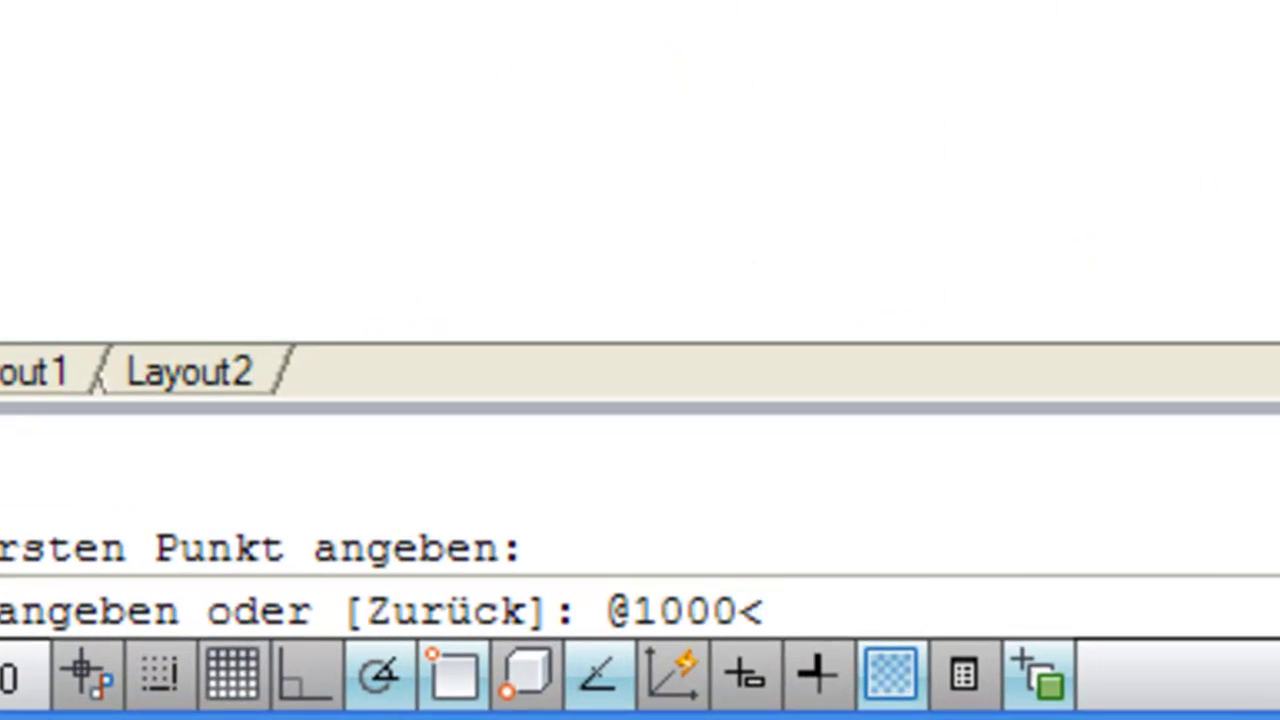
text(-30)
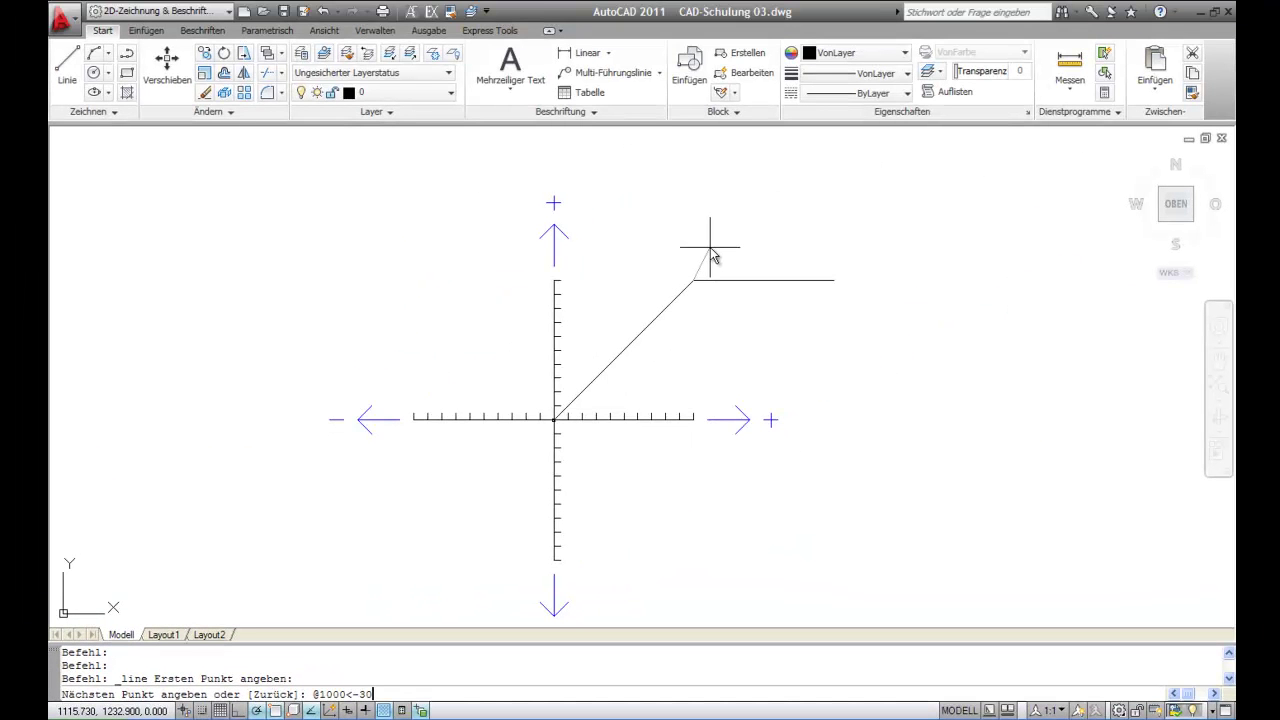
key(Return)
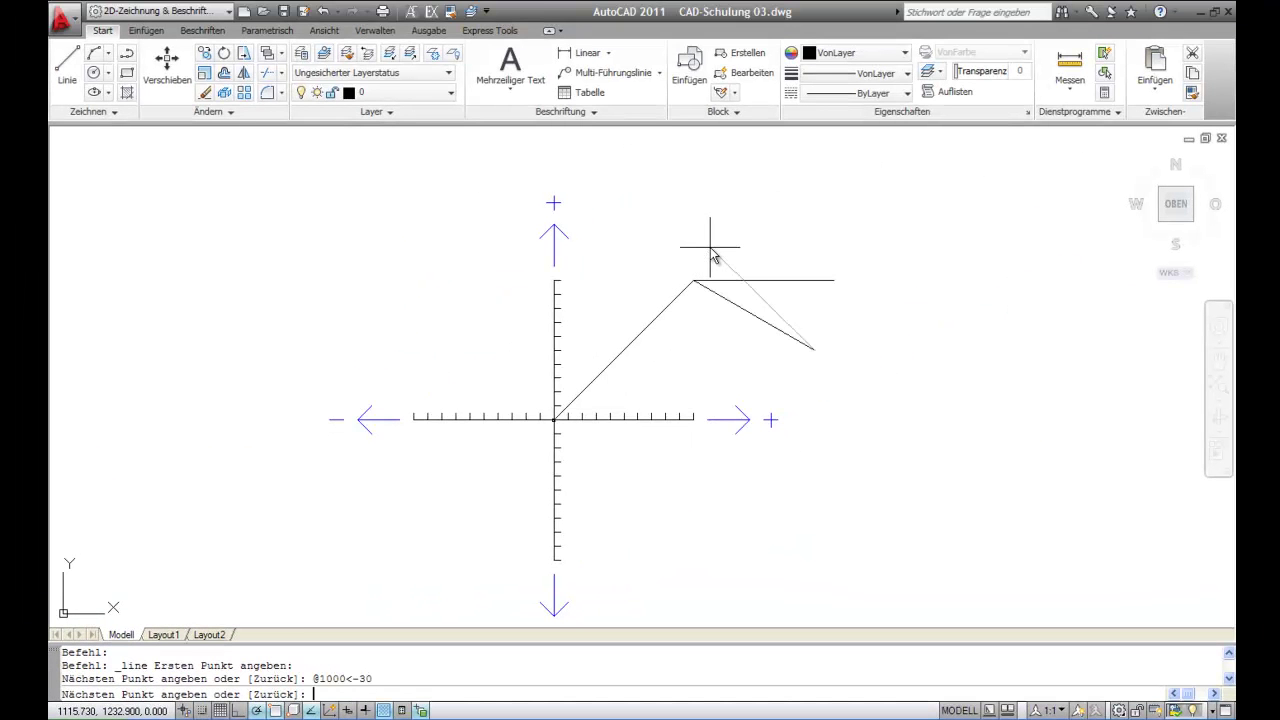